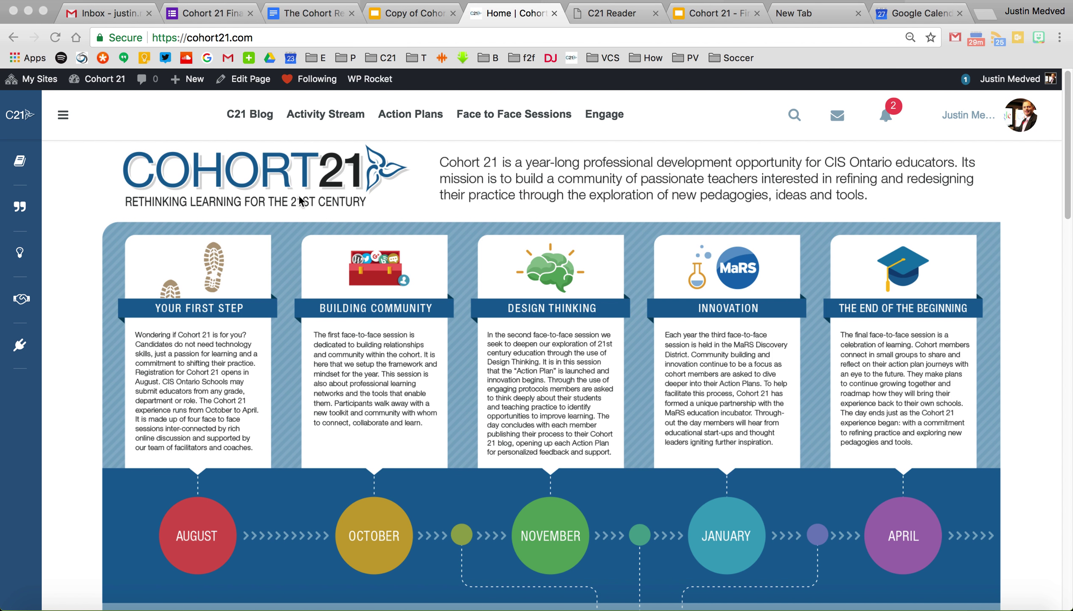
# Check the action plan deck, then start a new blank post from the Medagogy dashboard
pyautogui.click(395, 17)
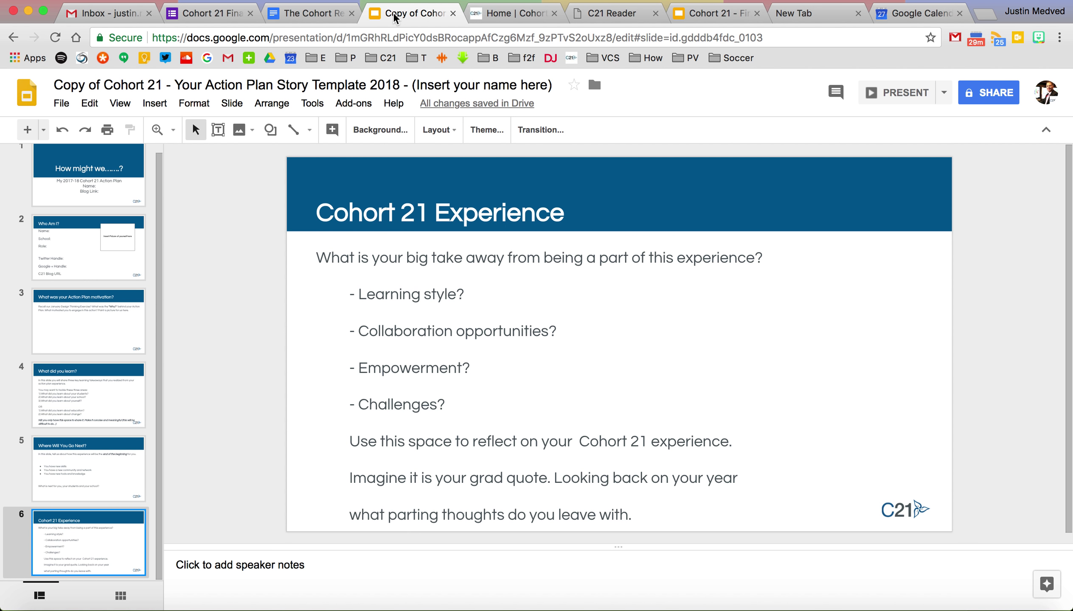
pyautogui.click(507, 13)
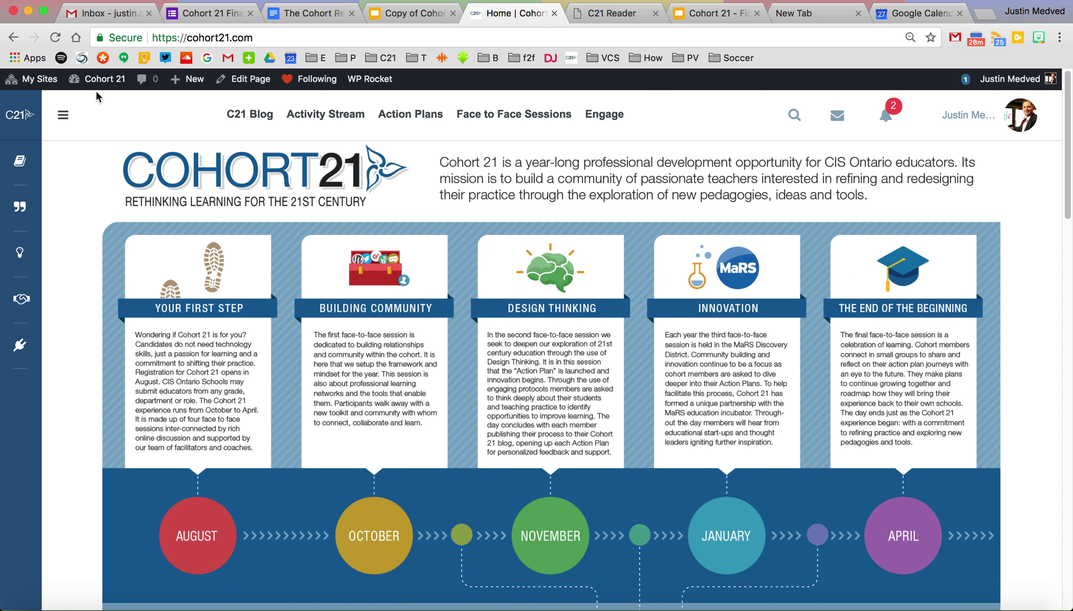
pyautogui.moveTo(97, 84)
pyautogui.moveTo(36, 81)
pyautogui.moveTo(111, 150)
pyautogui.click(144, 148)
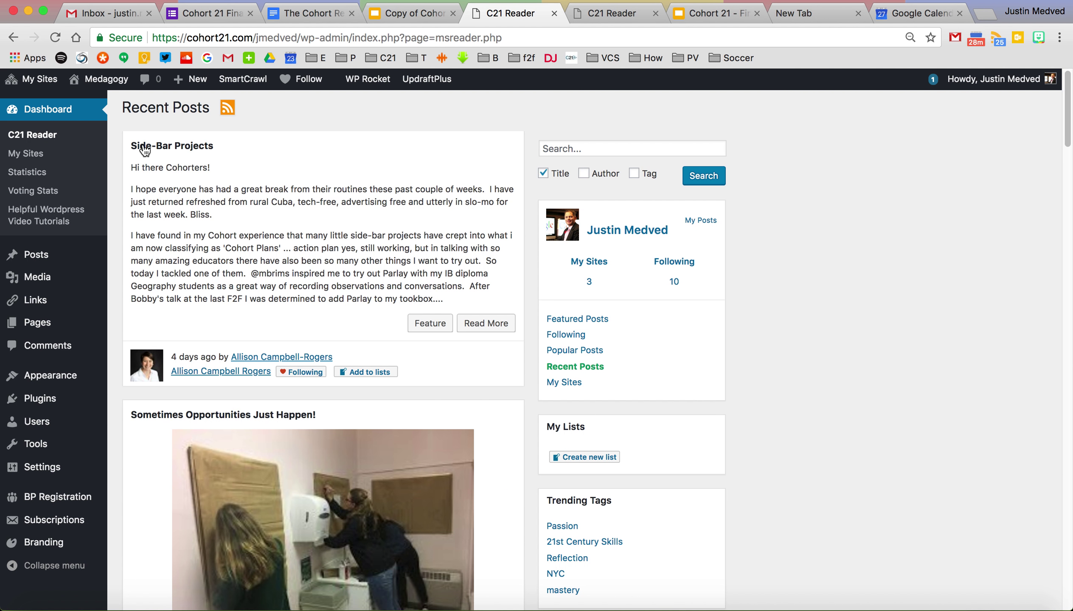
pyautogui.moveTo(40, 258)
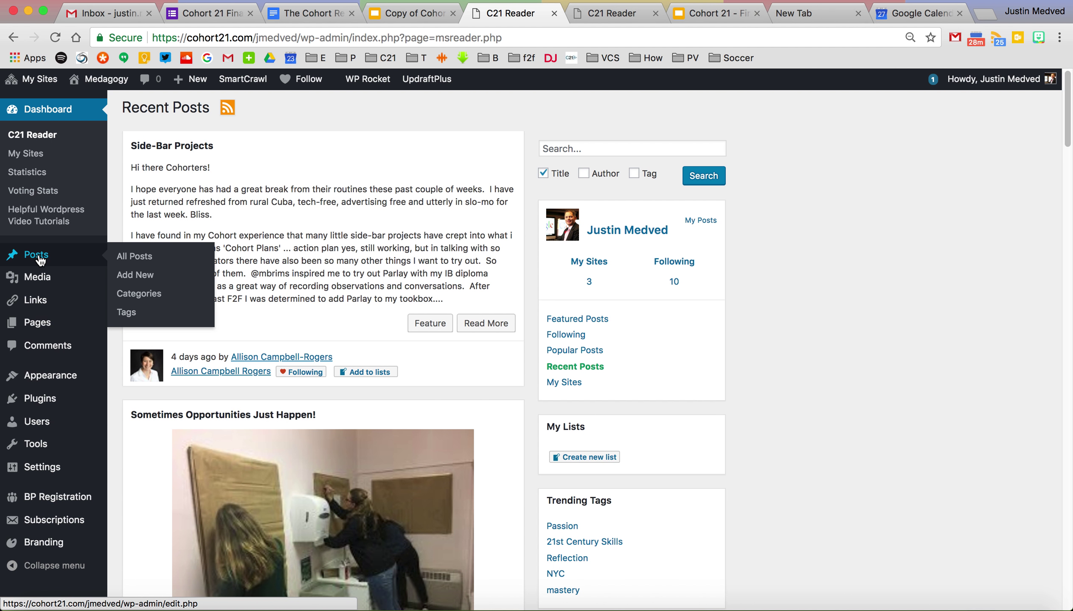
pyautogui.click(135, 276)
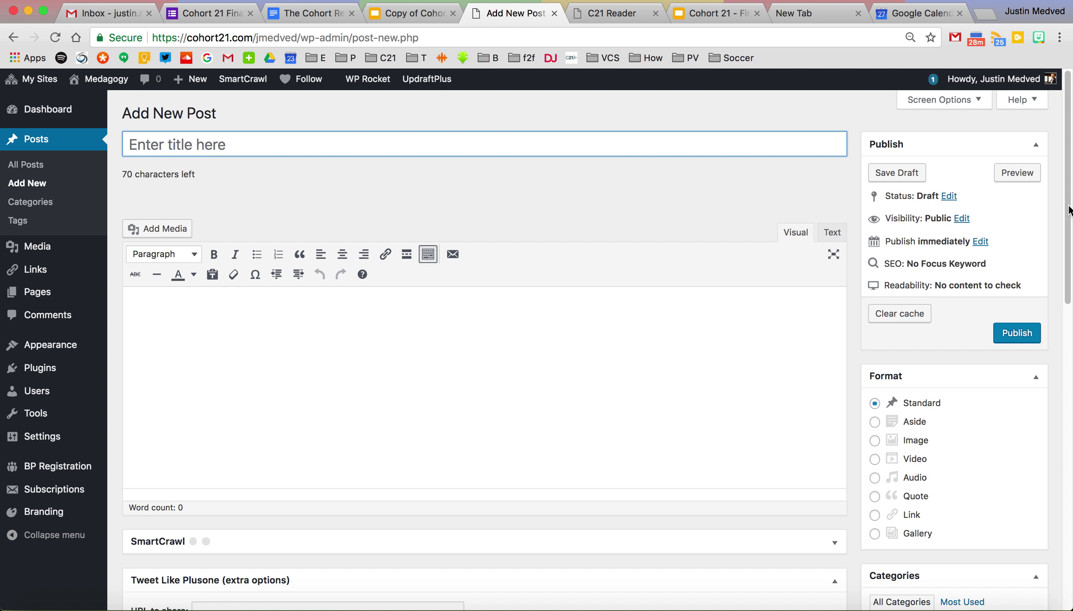
# Type 'Click here to visit my Slide deck' in the post body, correcting the typos
pyautogui.scroll(-10, 1068, 220)
pyautogui.scroll(10, 1069, 220)
pyautogui.click(473, 342)
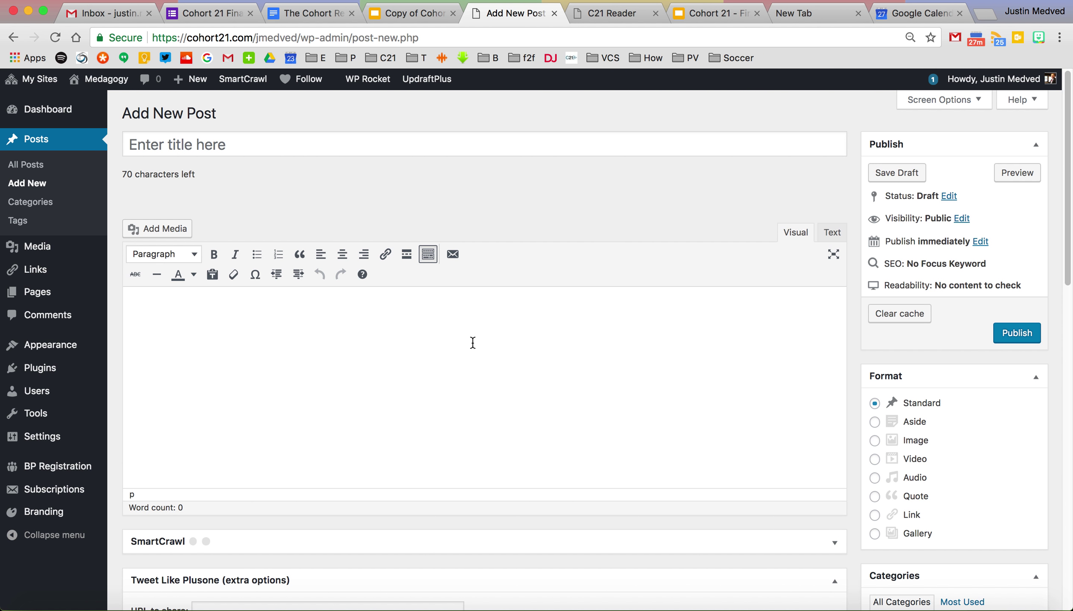
pyautogui.write('Clkic')
pyautogui.press('BackSpace')
pyautogui.press('BackSpace')
pyautogui.press('BackSpace')
pyautogui.press('BackSpace')
pyautogui.write('lc')
pyautogui.press('BackSpace')
pyautogui.write('ick ')
pyautogui.write('here ')
pyautogui.write('to vist ')
pyautogui.write('to vist')
pyautogui.press('BackSpace')
pyautogui.press('BackSpace')
pyautogui.write('it my ')
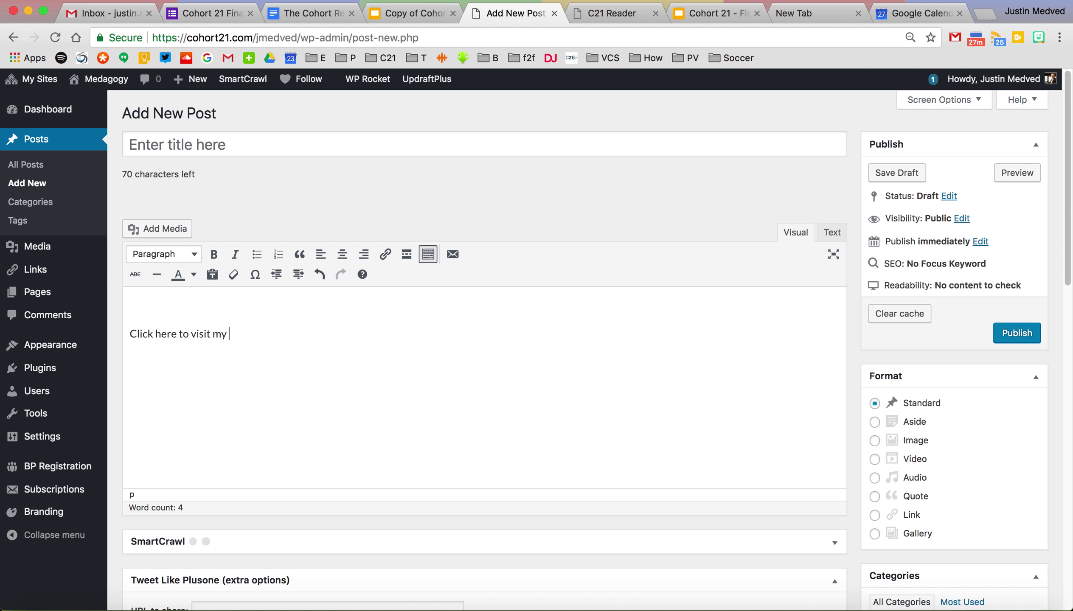
pyautogui.write('Slide deck')
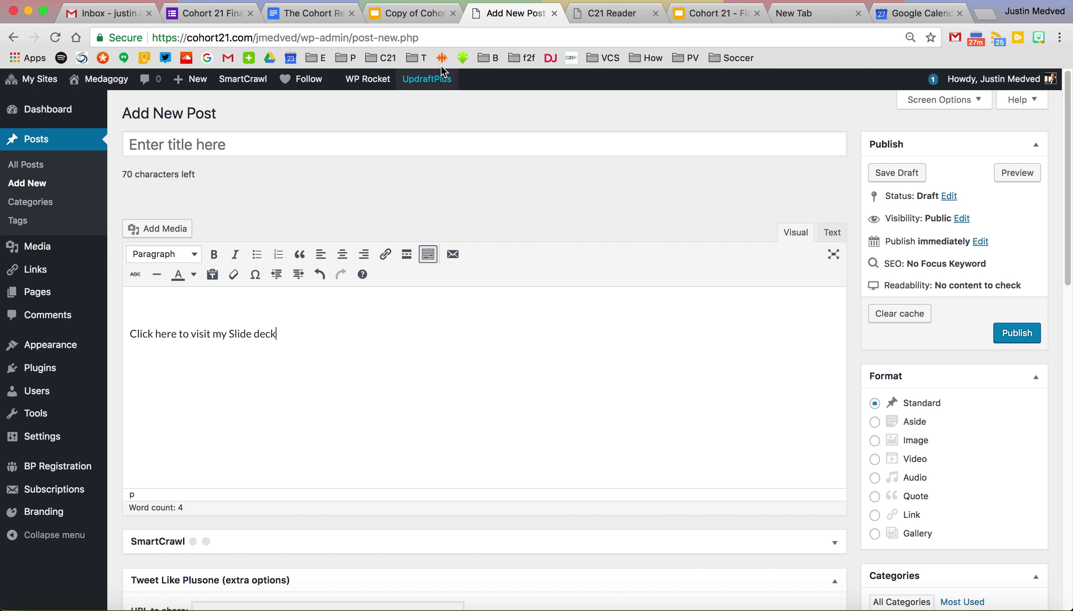
# Copy the deck's Publish to the web link in Google Slides and return to the WordPress draft
pyautogui.click(400, 18)
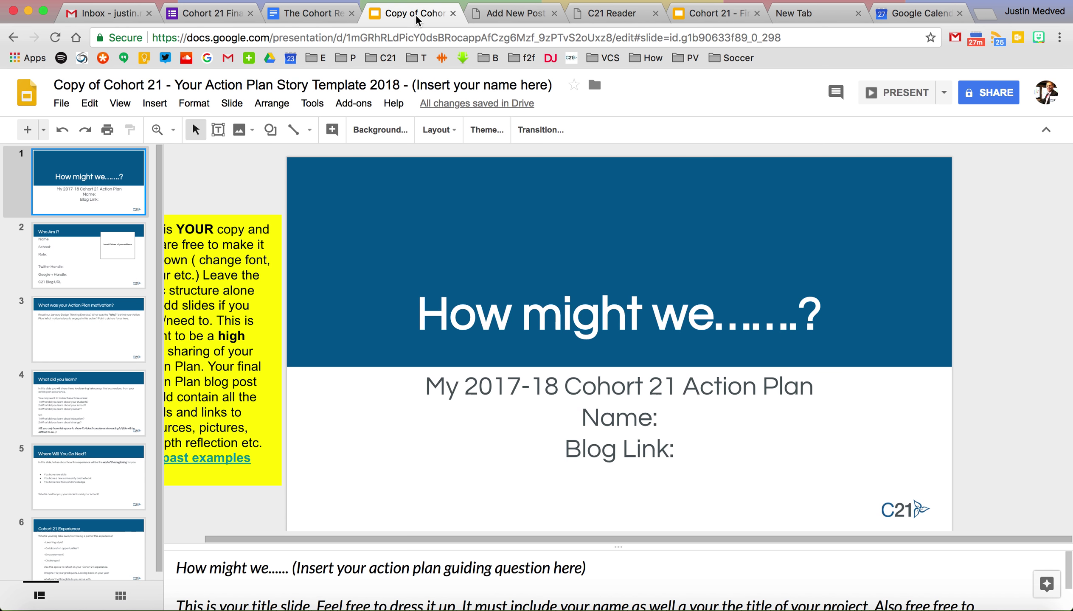
pyautogui.click(61, 104)
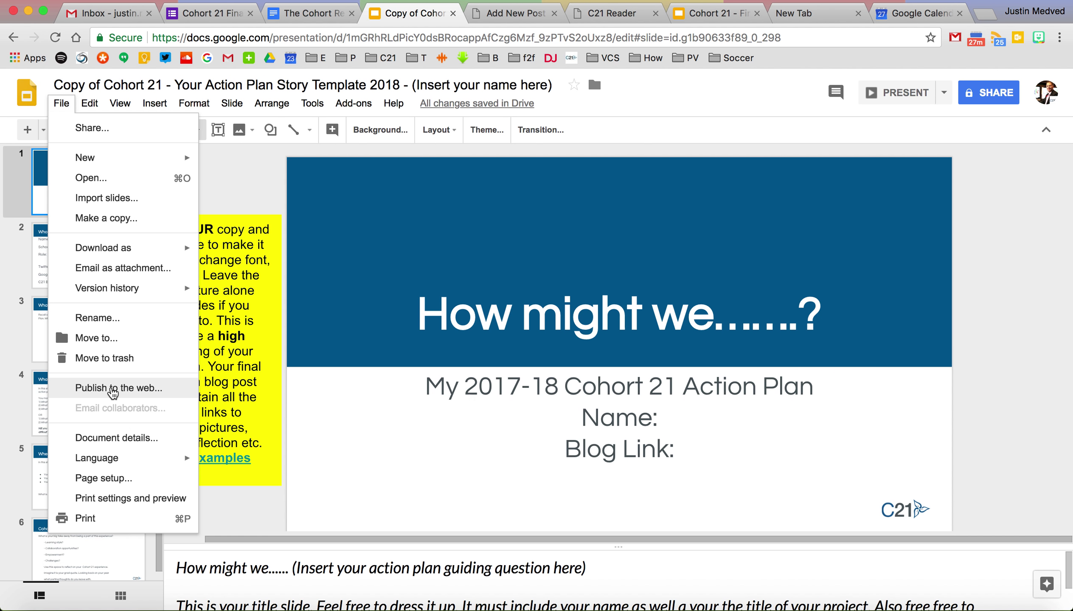
pyautogui.click(115, 390)
pyautogui.click(420, 360)
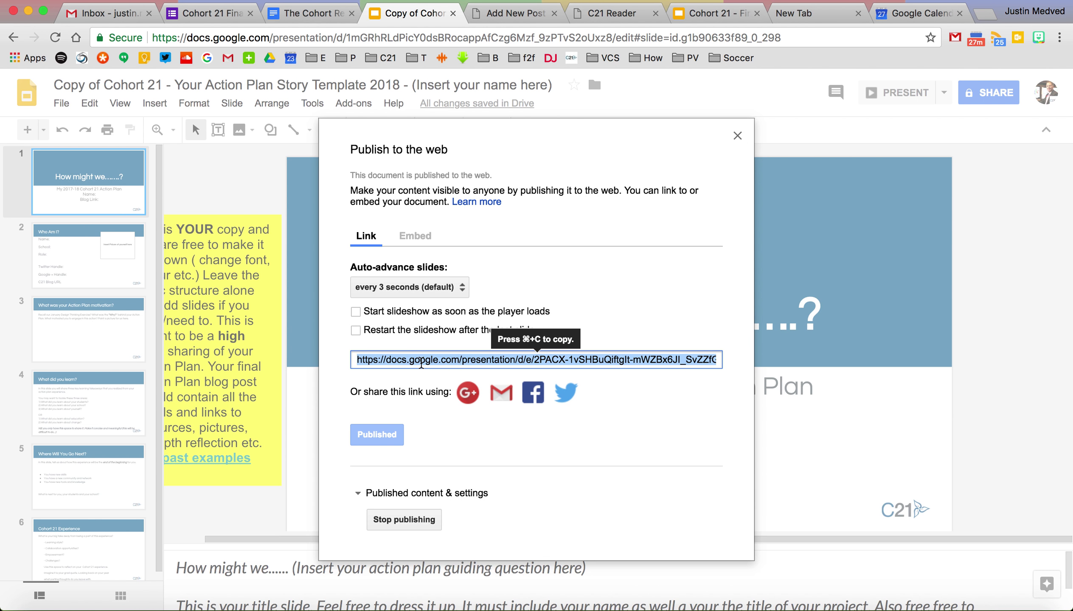
pyautogui.press('super+c')
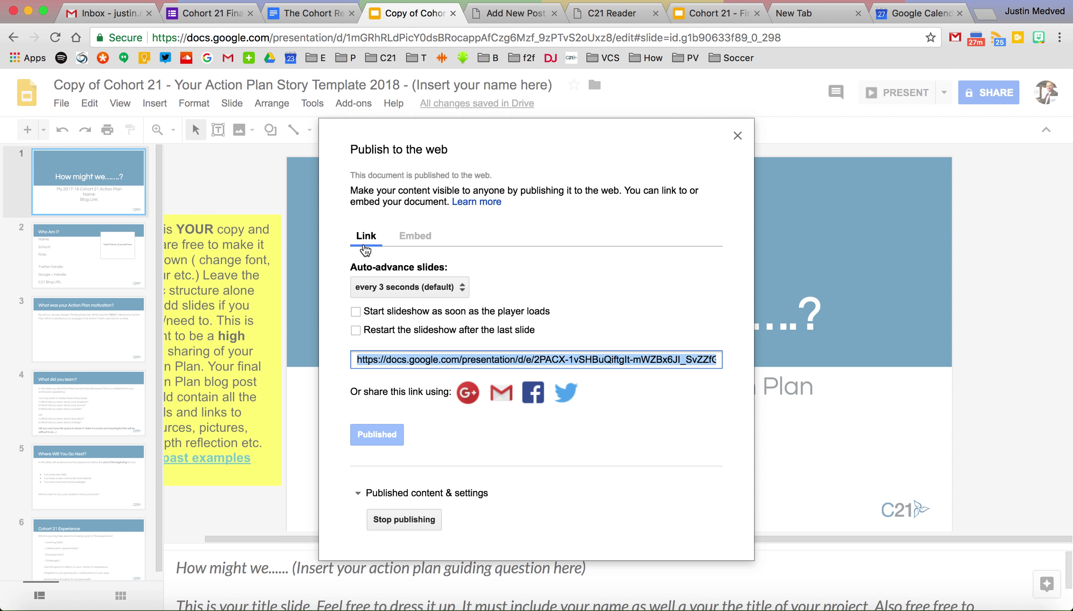
pyautogui.click(301, 16)
pyautogui.click(511, 14)
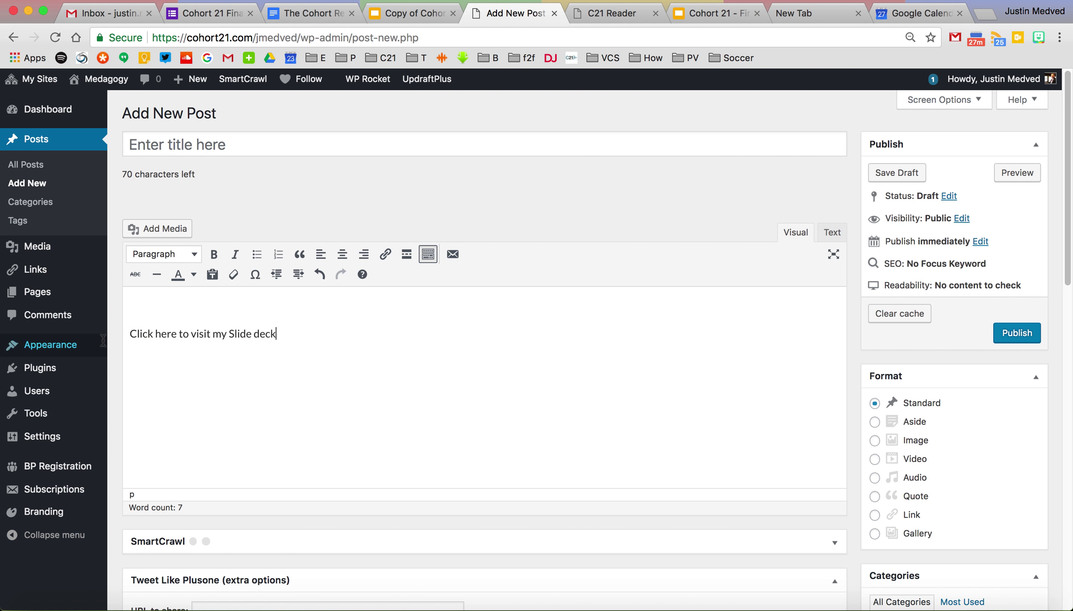
# Link the sentence 'Click here to visit my Slide deck' to the published slides URL
pyautogui.press('super+a')
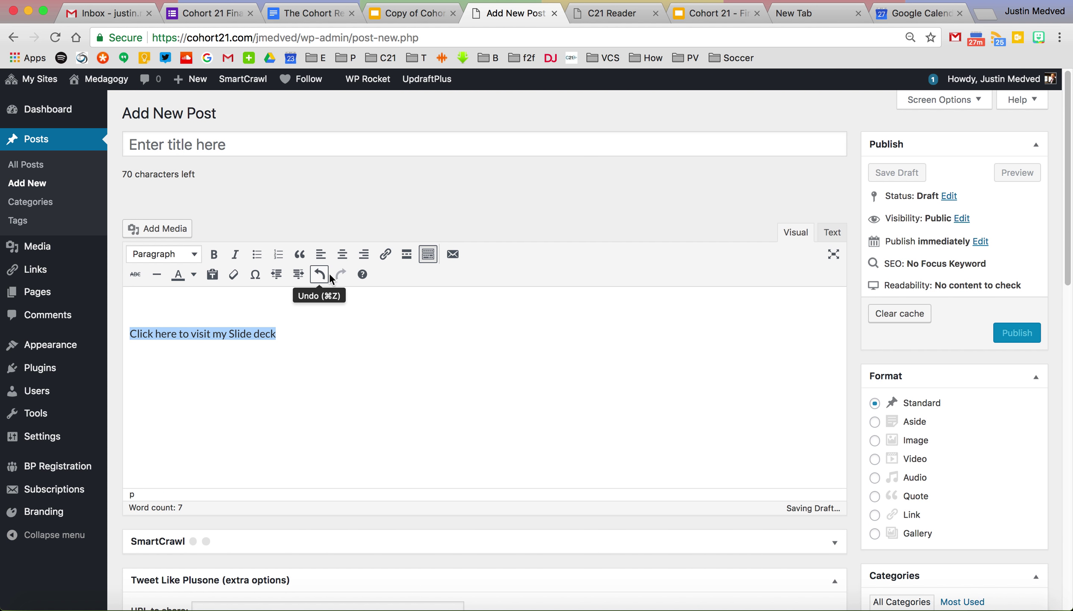
pyautogui.click(386, 257)
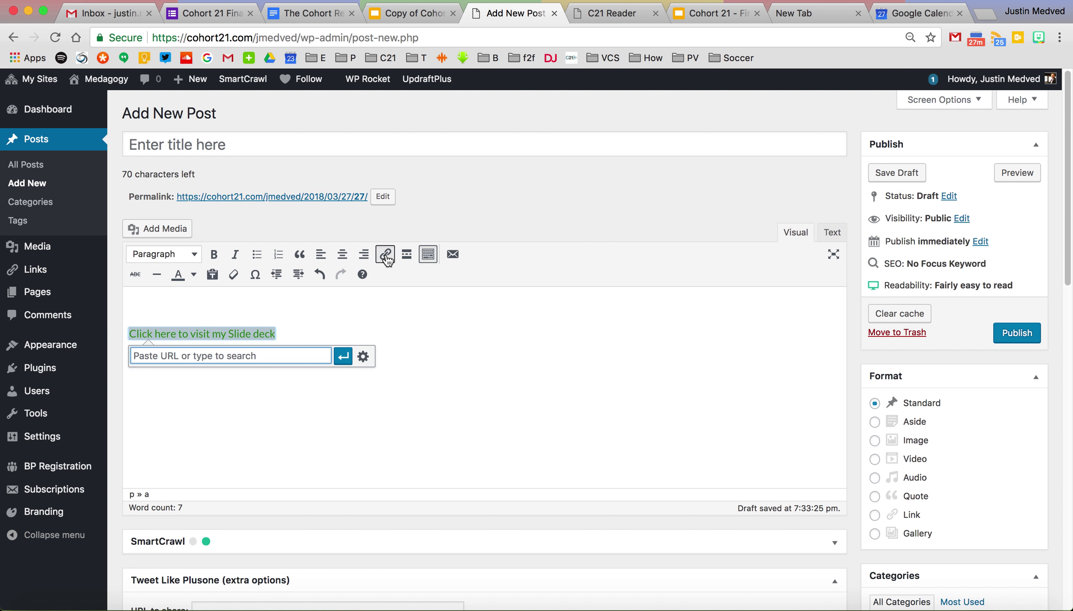
pyautogui.press('super+v')
pyautogui.click(343, 357)
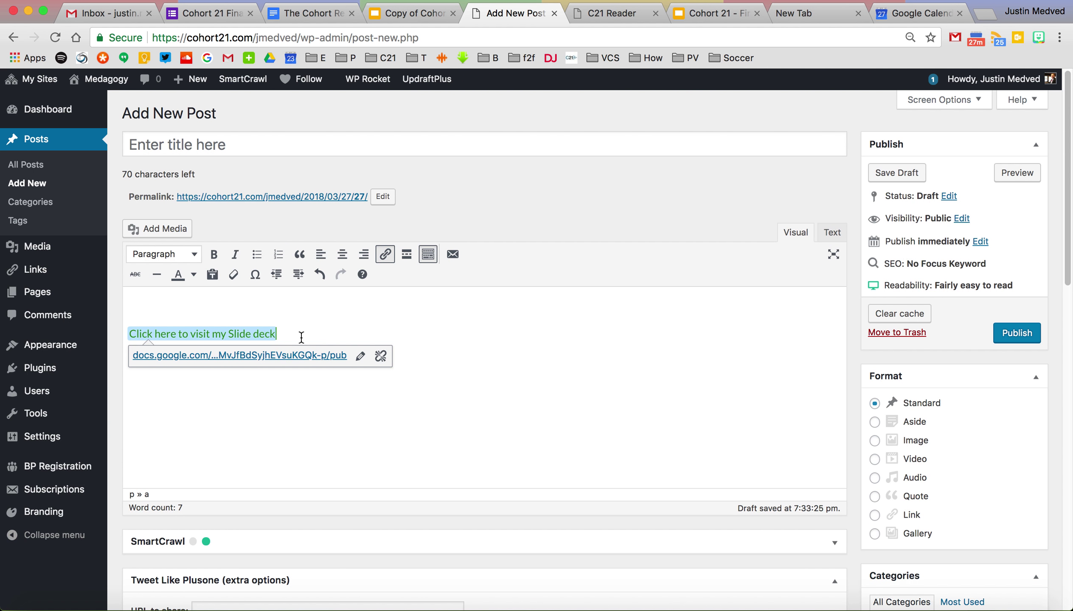
# Add a new paragraph below the link and a blank line in the HTML view
pyautogui.hotkey('shift', 'alt', 'Left')
pyautogui.click(383, 335)
pyautogui.press('Return')
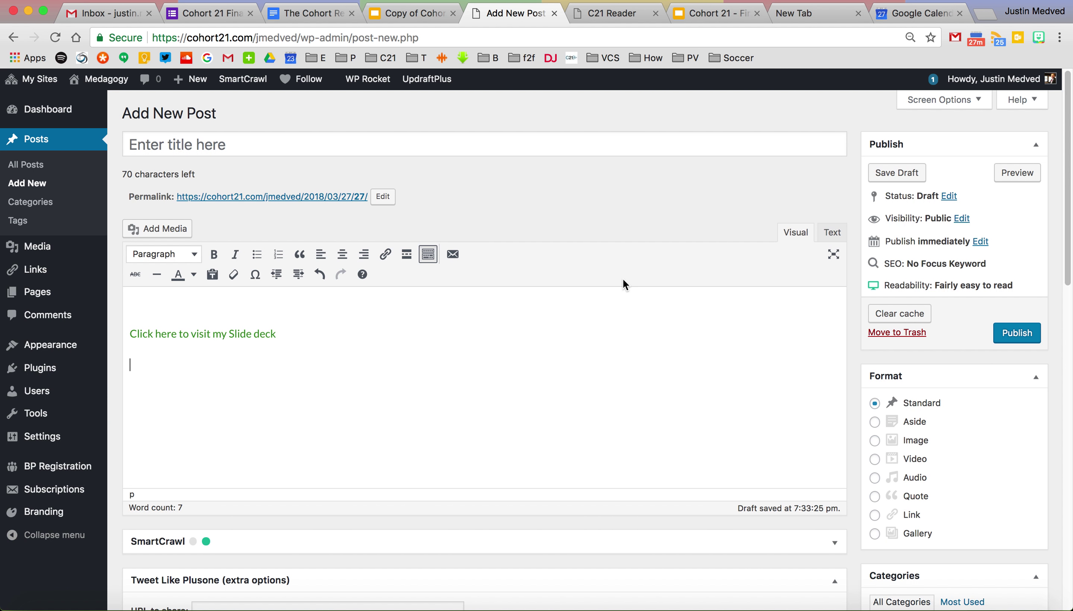
pyautogui.click(832, 232)
pyautogui.click(130, 338)
pyautogui.press('Return')
pyautogui.press('Return')
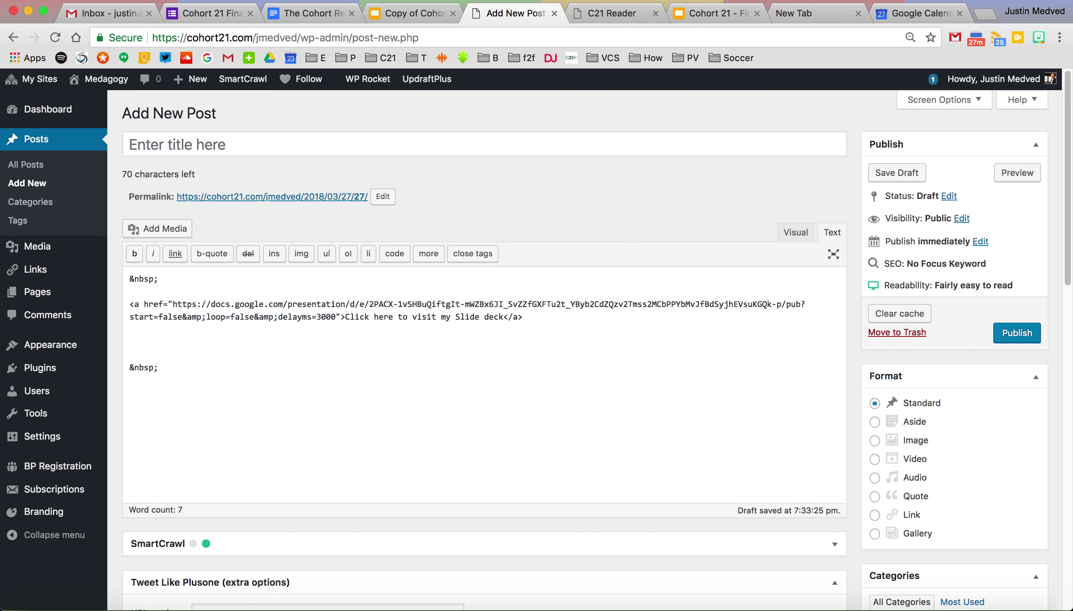
# Show the deck's embed code in the publish settings and expand the code box
pyautogui.click(398, 14)
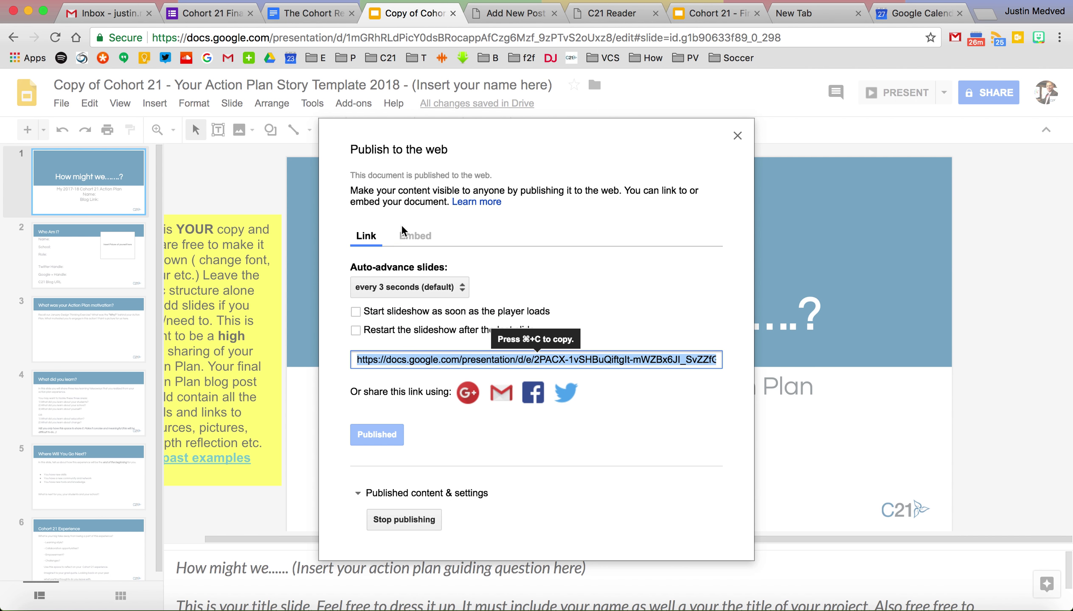
pyautogui.click(402, 232)
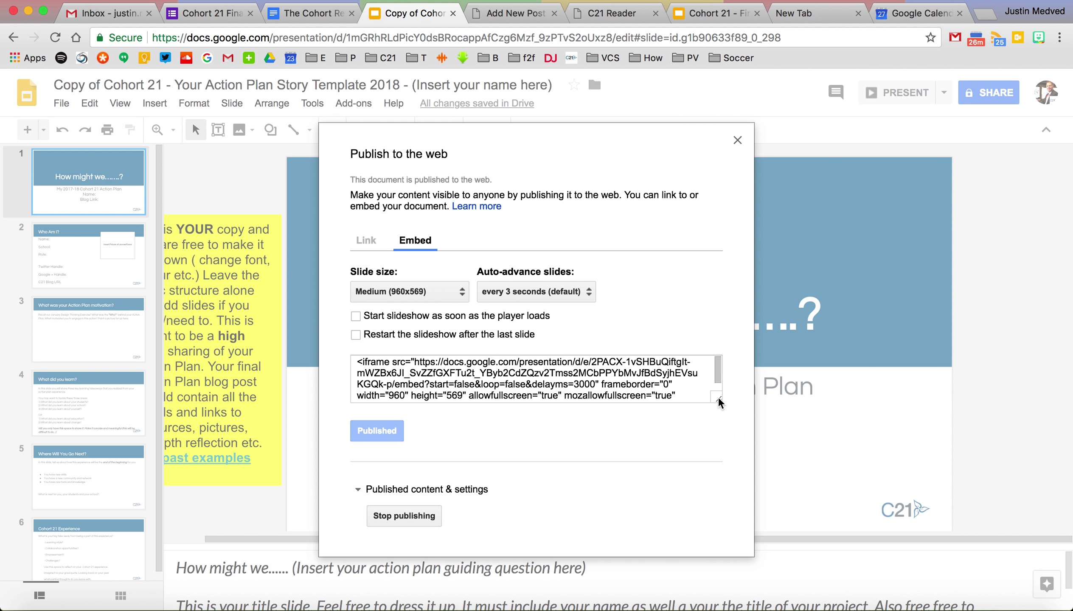
pyautogui.moveTo(718, 403); pyautogui.dragTo(718, 462)
pyautogui.click(606, 419)
pyautogui.moveTo(606, 419); pyautogui.dragTo(429, 385)
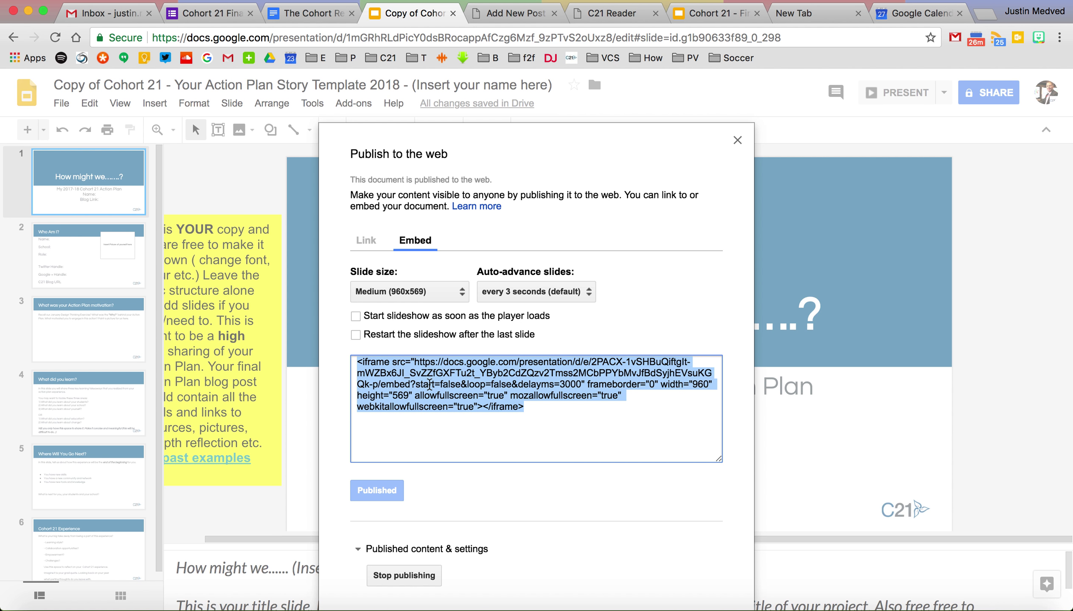
# Choose the Small (480x299) slide size and select the updated embed code
pyautogui.click(404, 292)
pyautogui.click(408, 275)
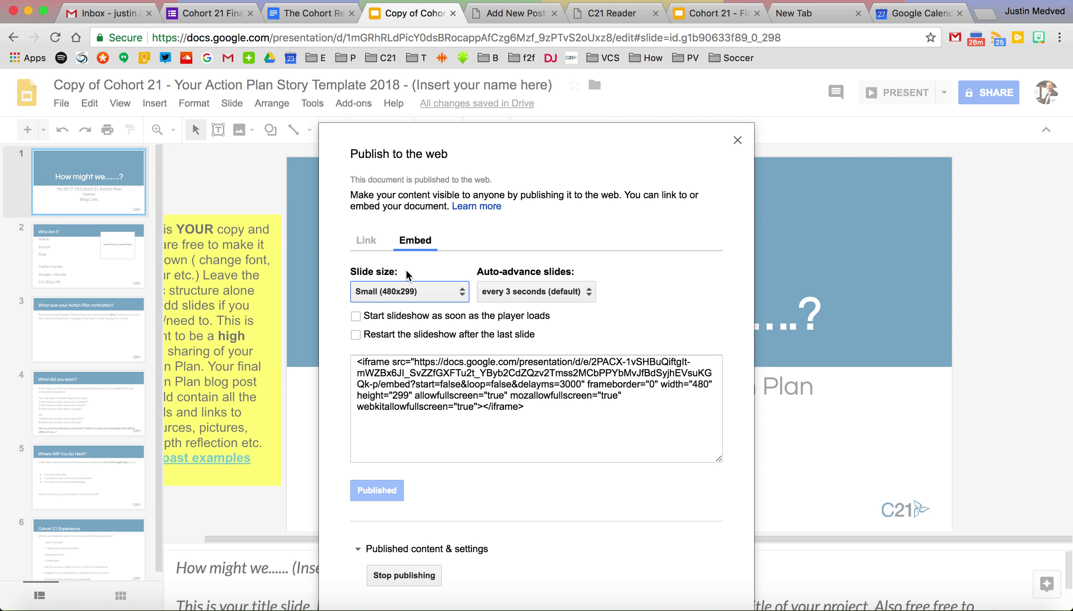
pyautogui.click(426, 296)
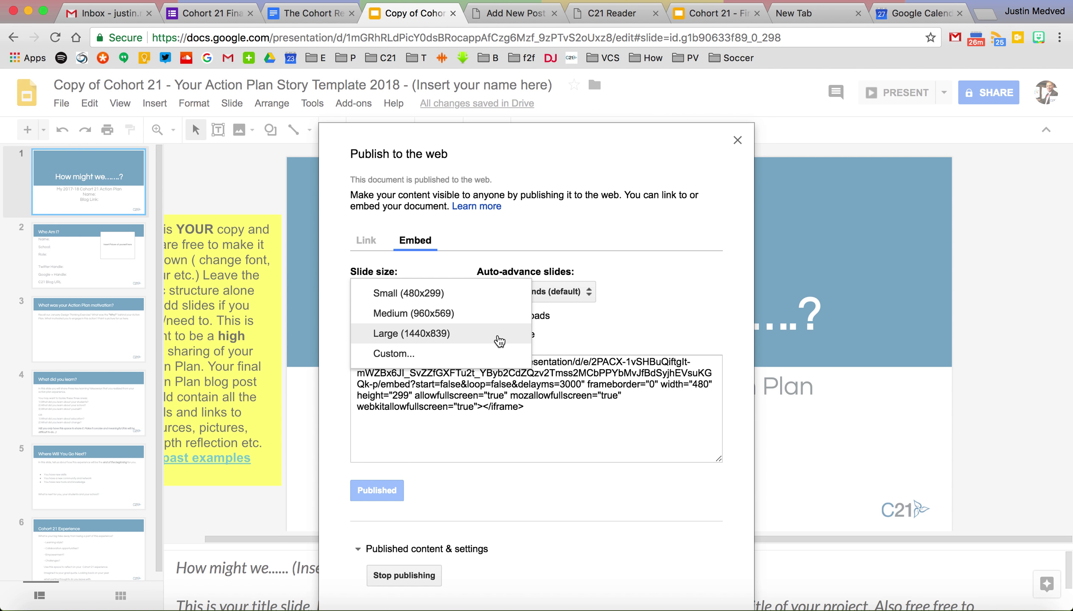
pyautogui.click(557, 388)
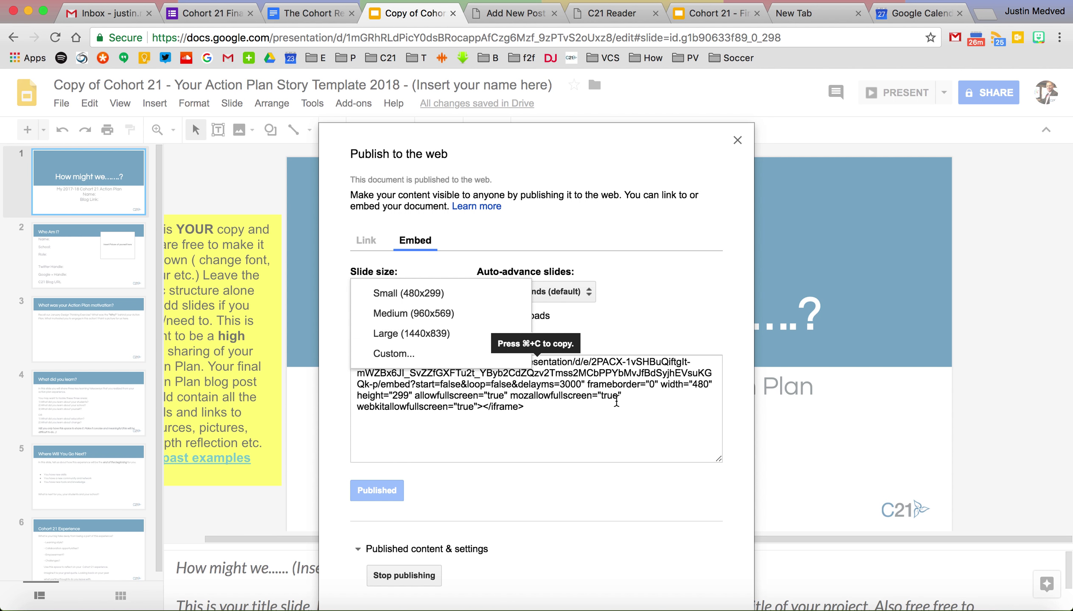
pyautogui.click(615, 403)
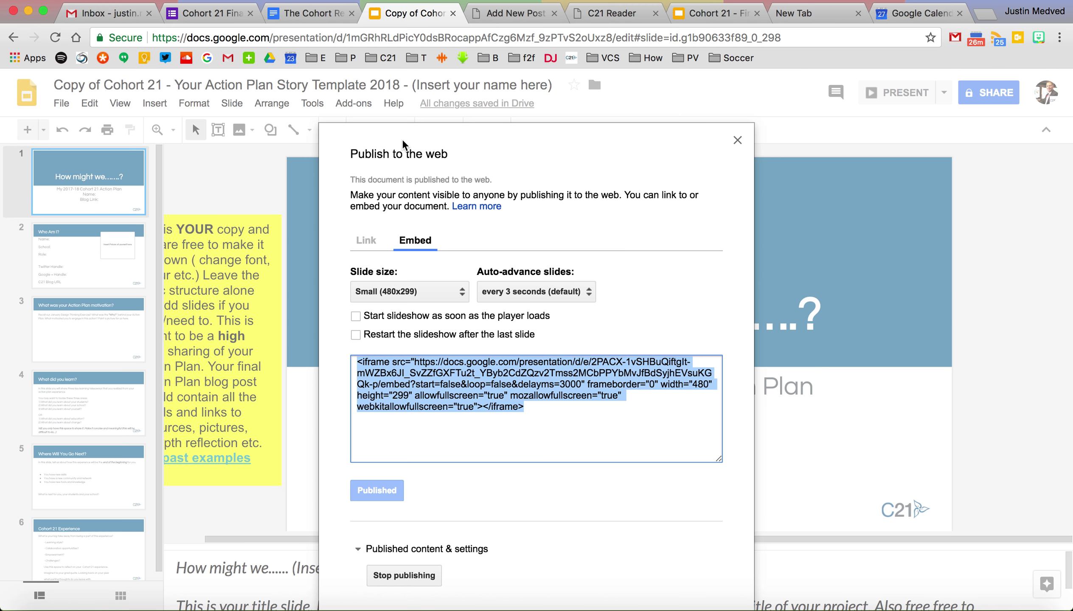
pyautogui.click(509, 15)
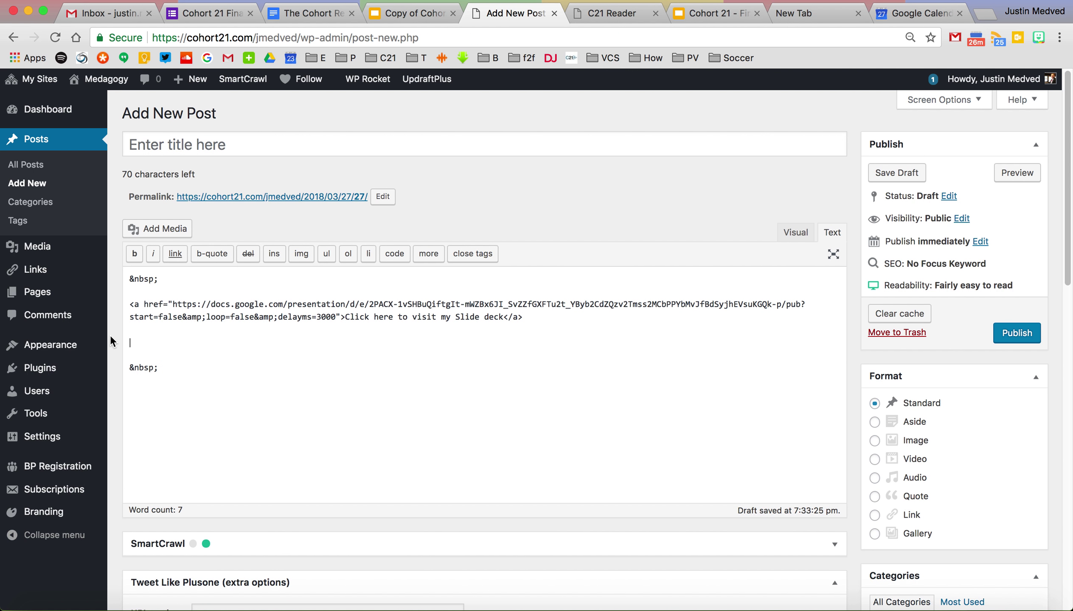
# Paste the slideshow iframe, resize it to 580 by 399, and title the post 'title'
pyautogui.press('super+v')
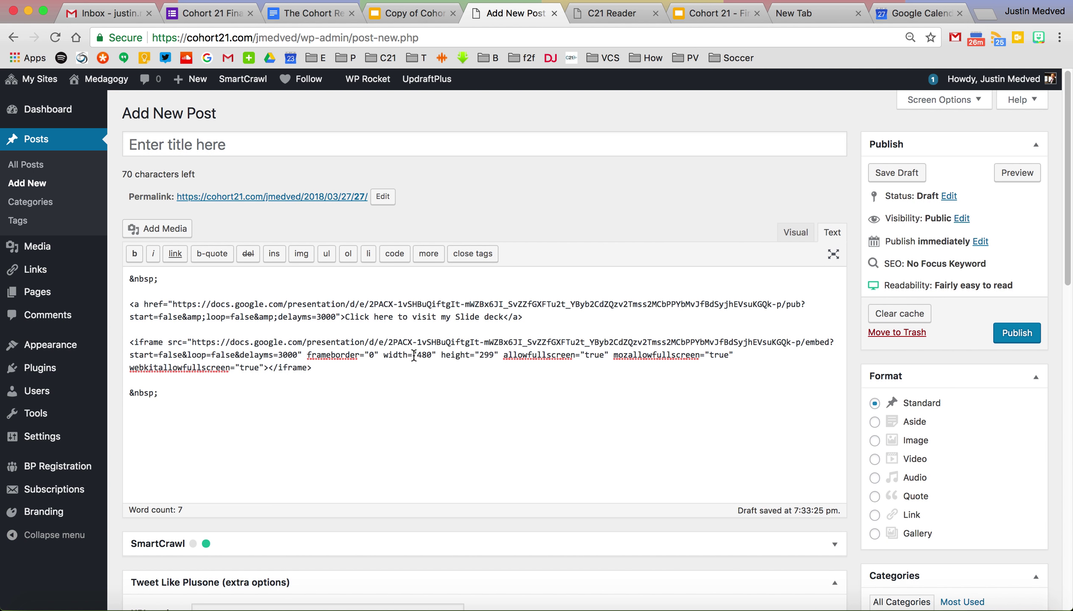
pyautogui.press('BackSpace')
pyautogui.write('5')
pyautogui.click(485, 355)
pyautogui.press('BackSpace')
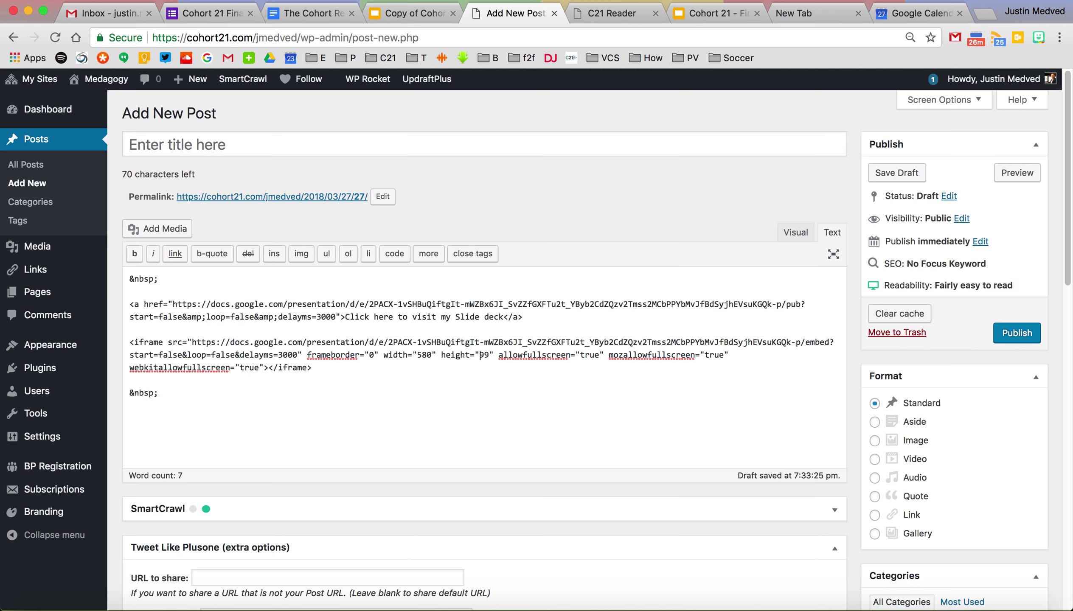
pyautogui.write('39')
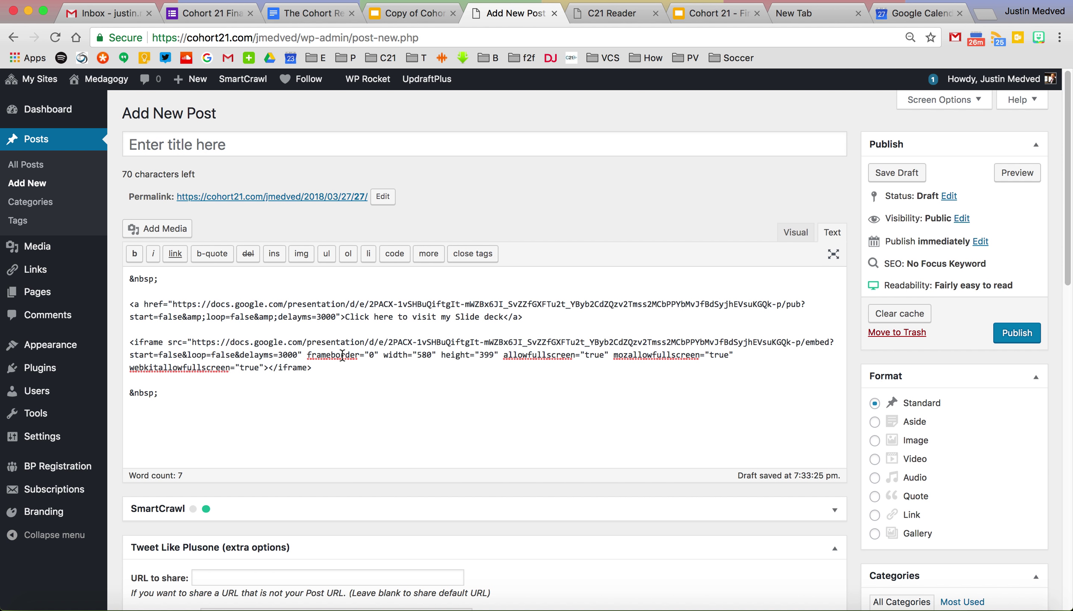
pyautogui.click(212, 142)
pyautogui.write('title')
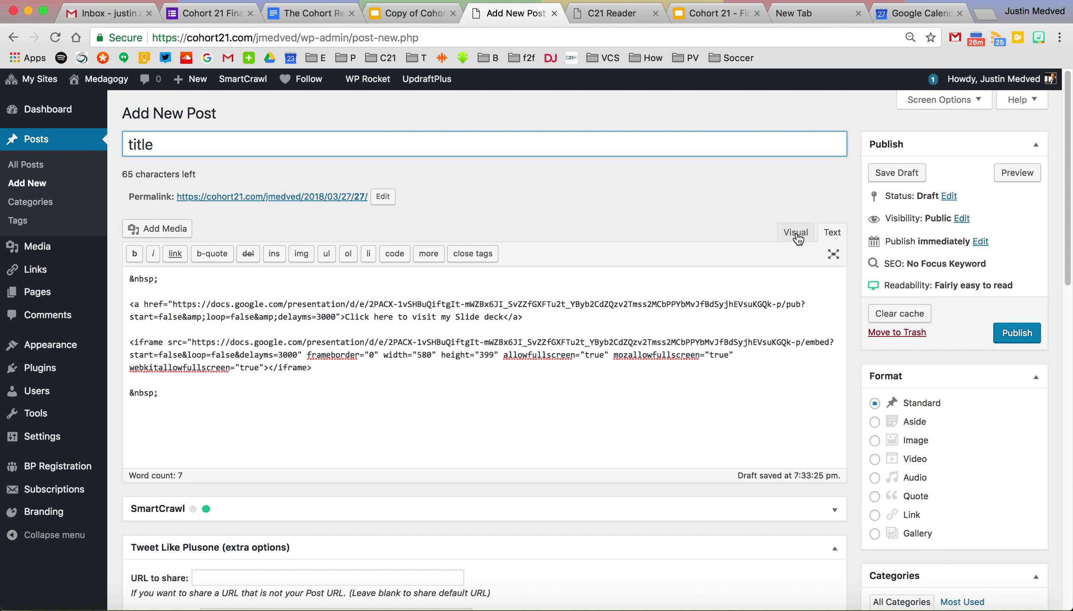
# Publish the post and view it live in a new tab, scrolling to the slideshow
pyautogui.moveTo(337, 368); pyautogui.dragTo(86, 346)
pyautogui.click(436, 424)
pyautogui.click(1014, 338)
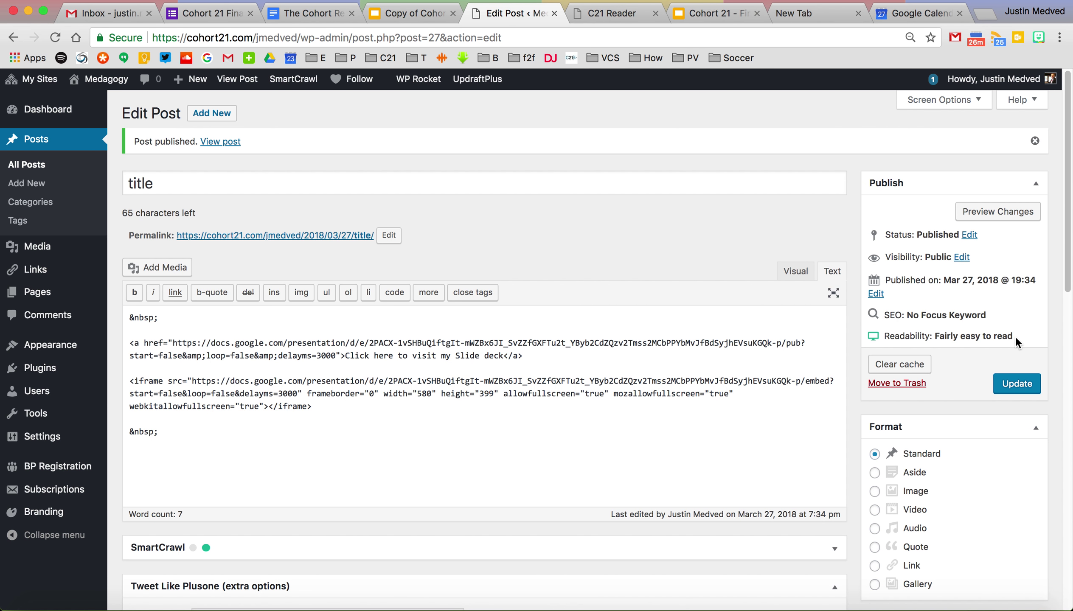
pyautogui.keyDown('super'); pyautogui.click(357, 237); pyautogui.keyUp('super')
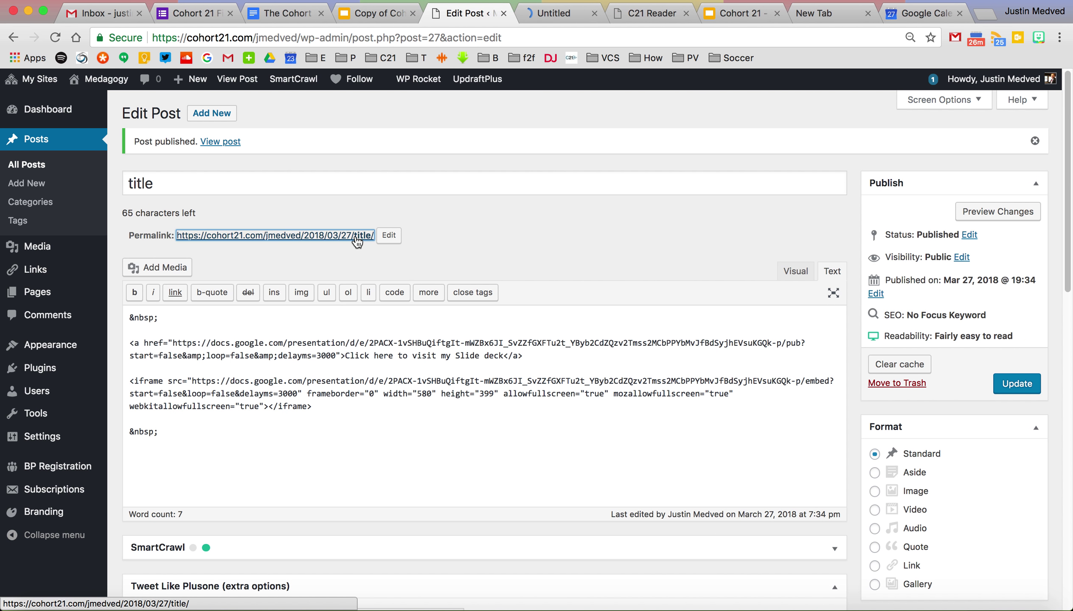
pyautogui.click(550, 16)
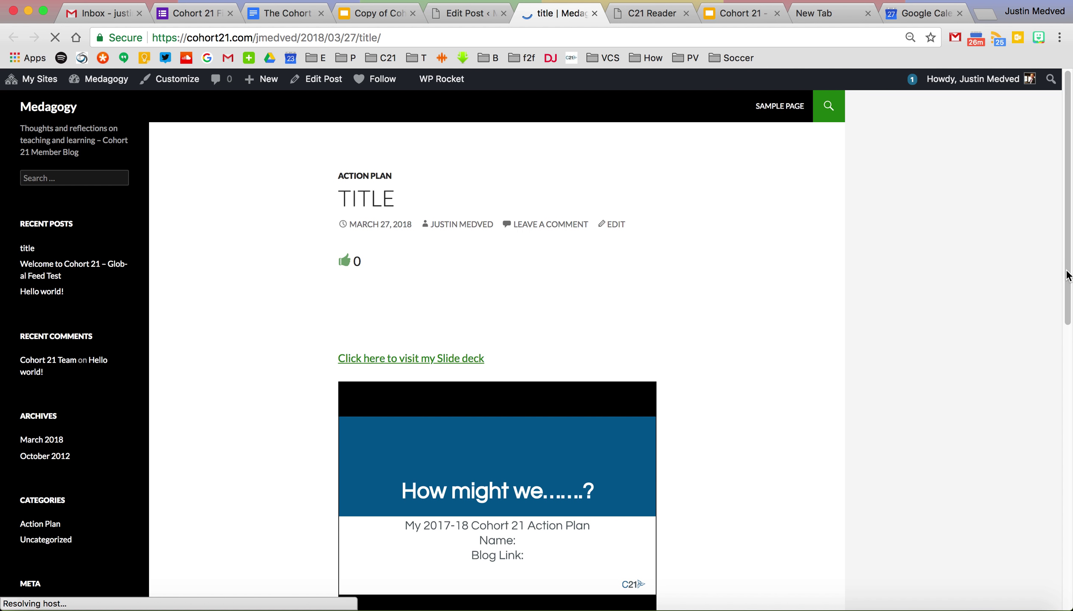
pyautogui.moveTo(1069, 276); pyautogui.dragTo(1061, 316)
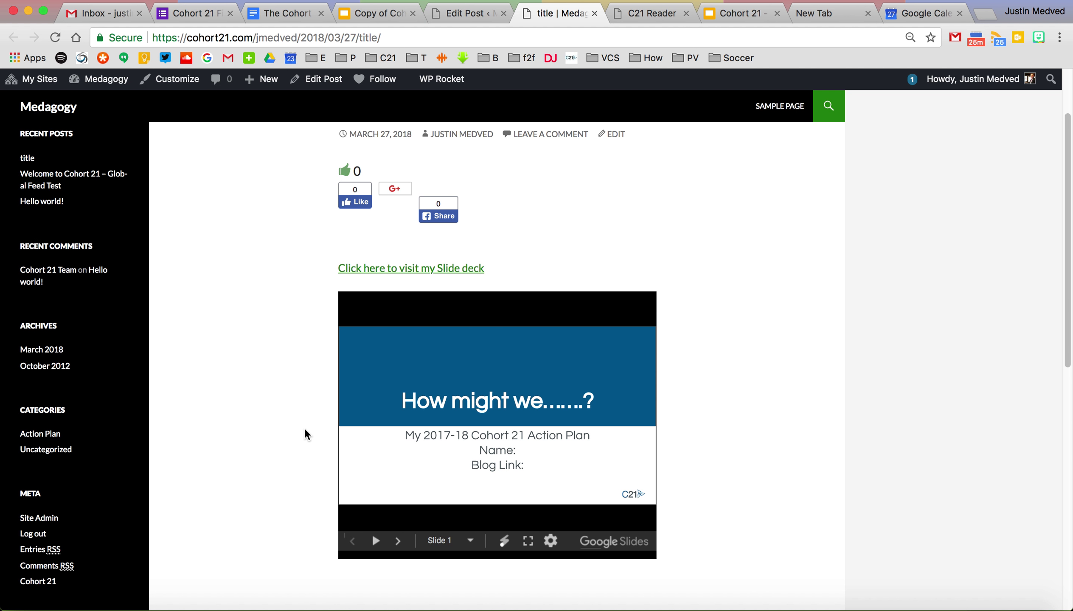
pyautogui.click(365, 16)
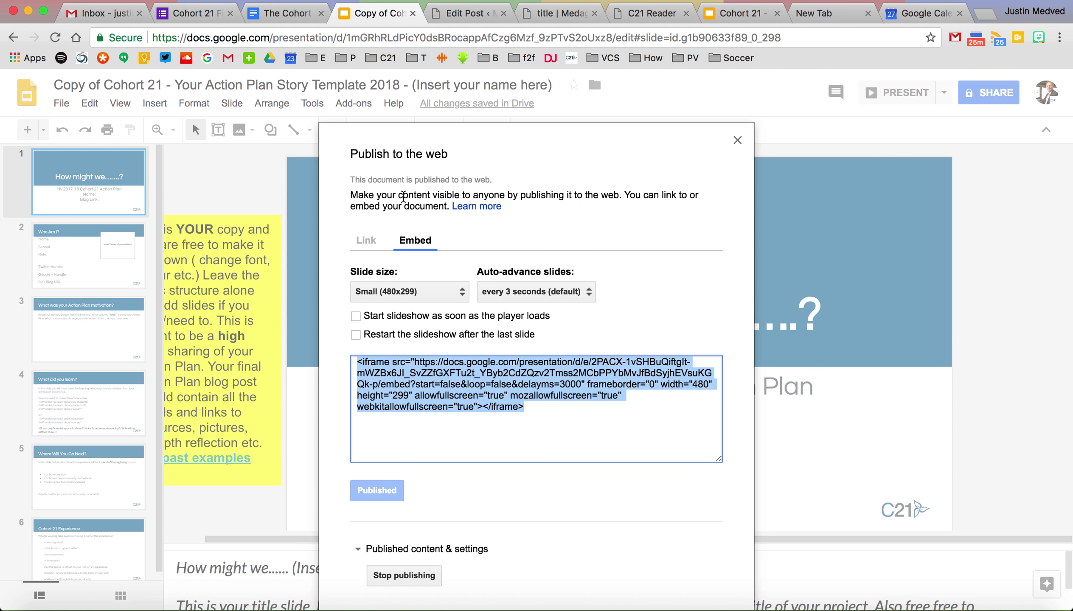
# Close the Publish to the web dialog and review the iframe code in the WordPress editor
pyautogui.click(737, 141)
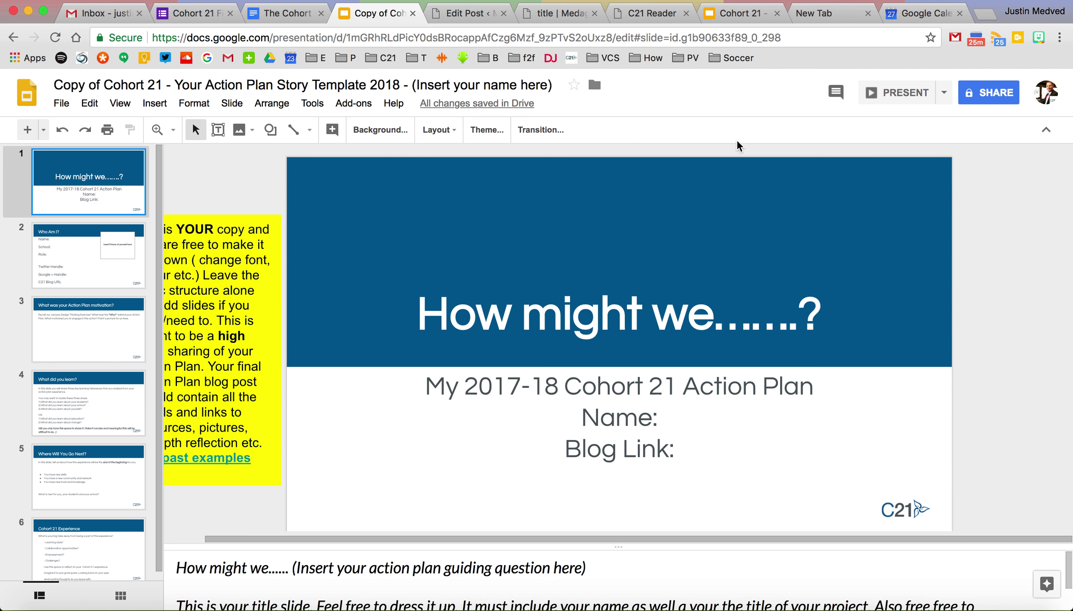
pyautogui.click(453, 9)
pyautogui.click(507, 246)
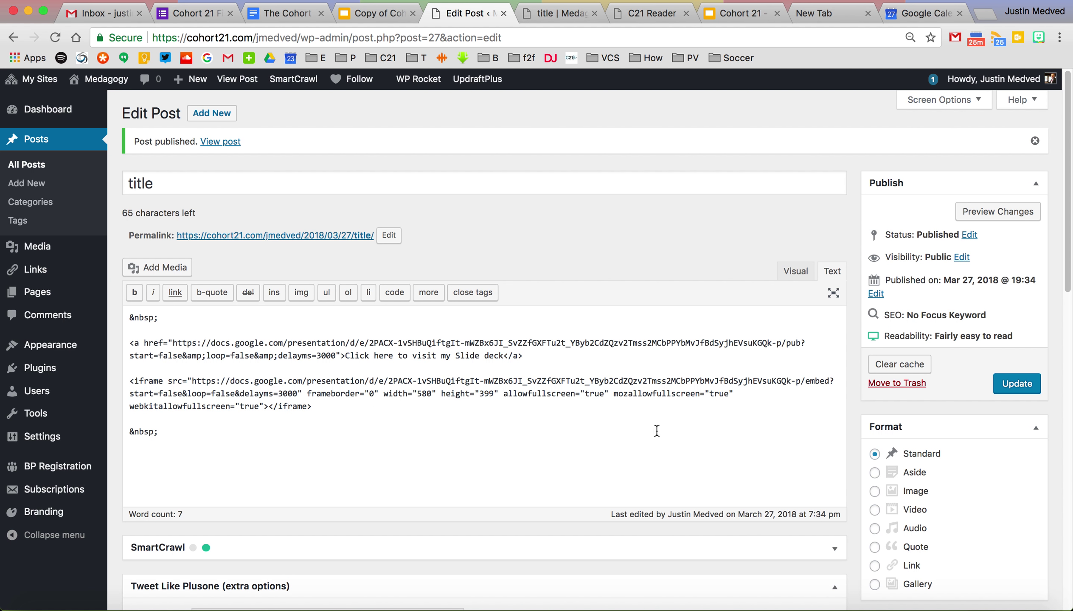
pyautogui.moveTo(323, 407); pyautogui.dragTo(129, 381)
pyautogui.click(407, 439)
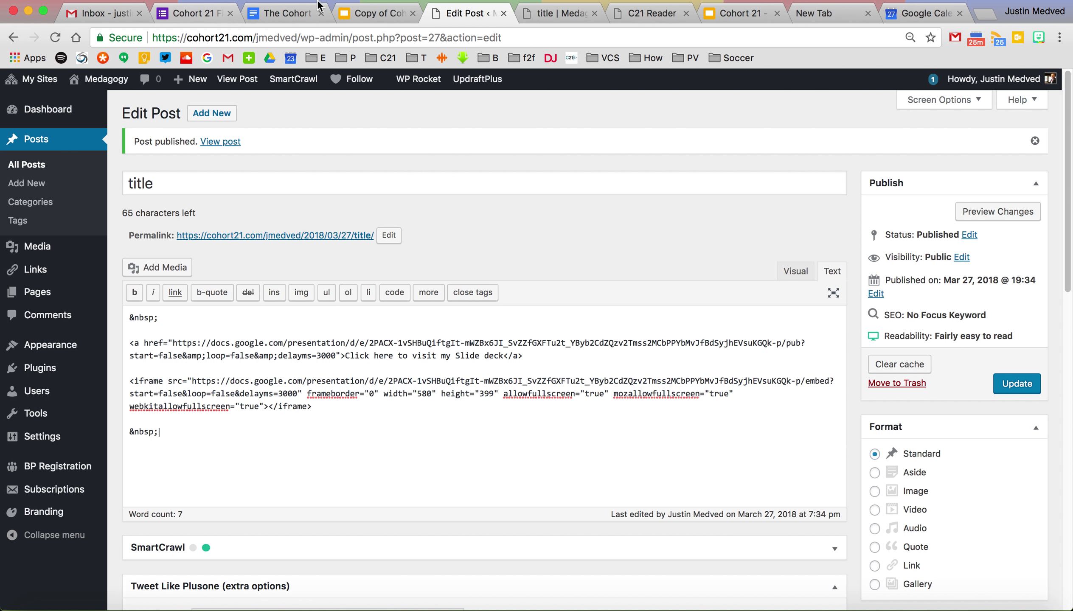
# Reopen the deck's Publish to the web embed code, expand it, then close the dialog
pyautogui.click(361, 12)
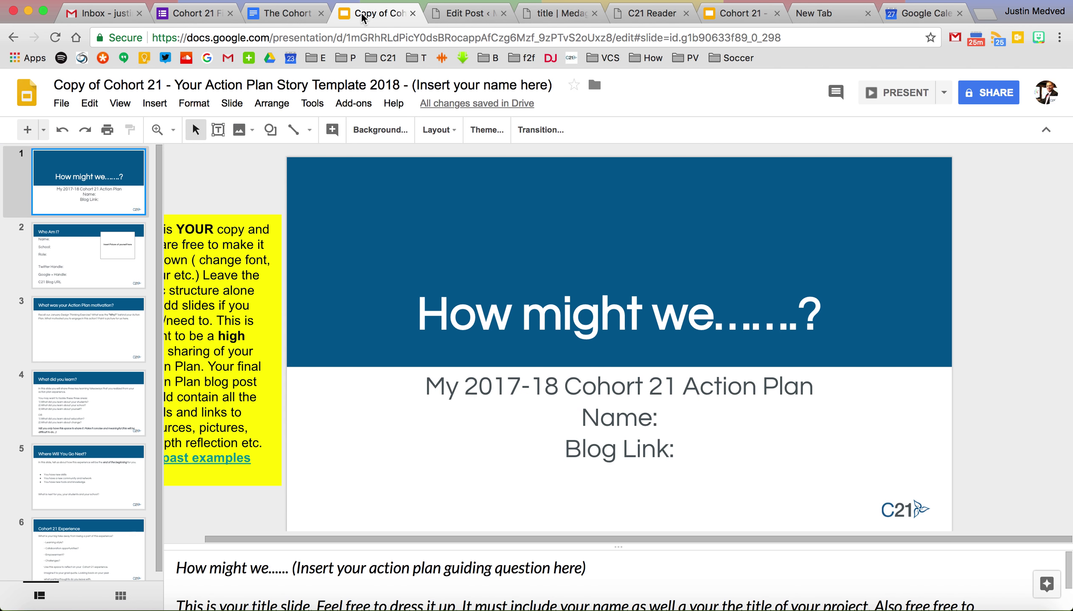
pyautogui.click(60, 104)
pyautogui.click(128, 388)
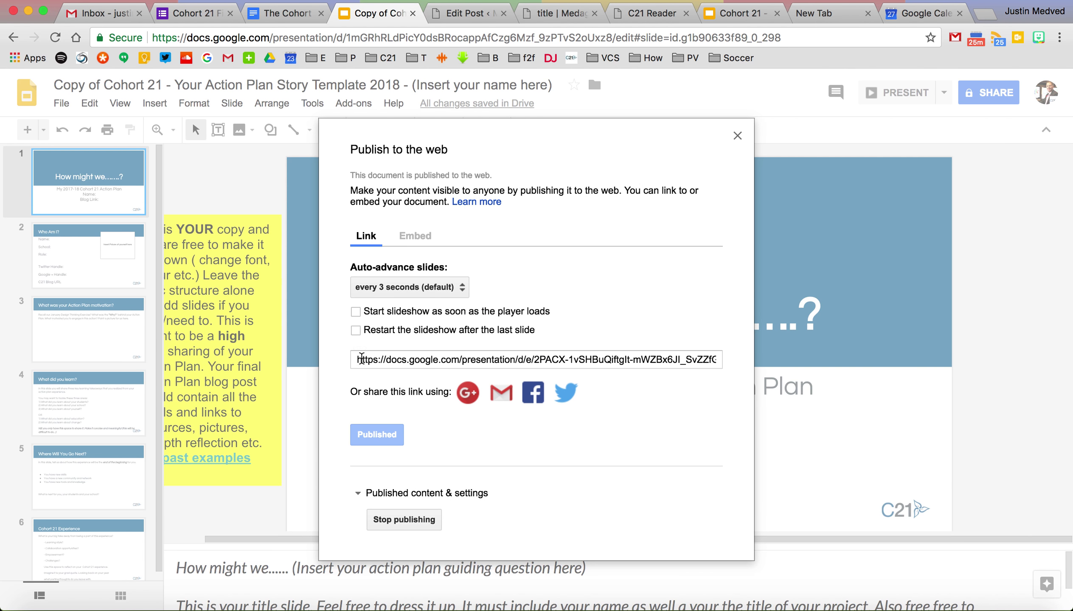
pyautogui.click(415, 238)
pyautogui.click(435, 376)
pyautogui.moveTo(717, 399); pyautogui.dragTo(720, 464)
pyautogui.click(738, 140)
pyautogui.click(460, 19)
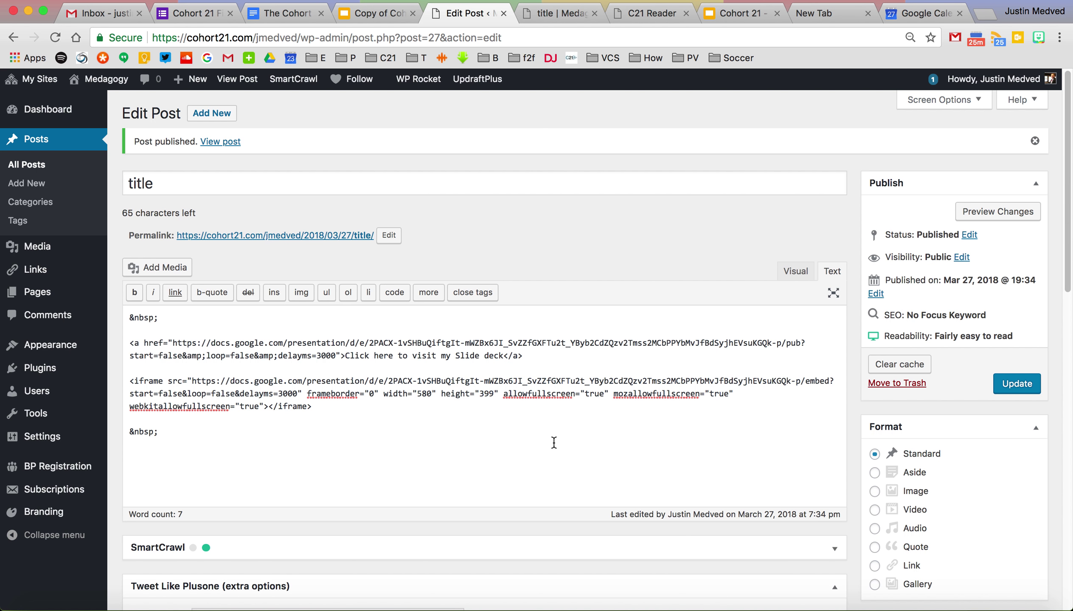